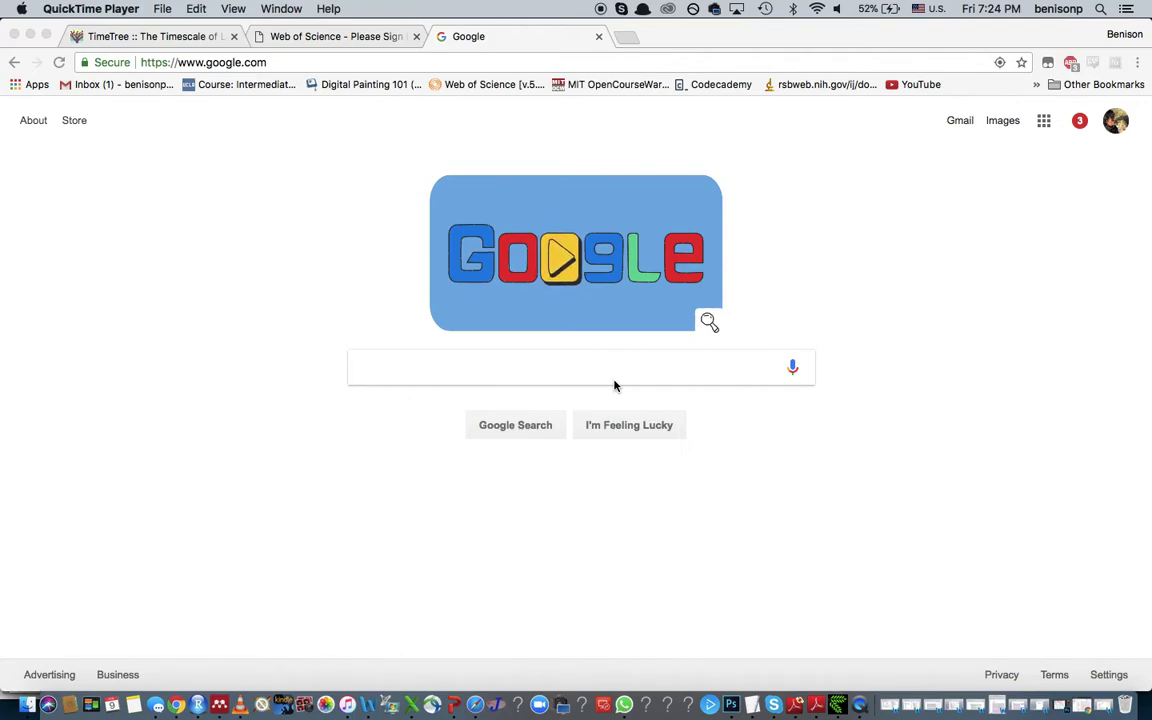
Step: Search Google for "web of science" and open the Web of Science site from the results
left_click(602, 380)
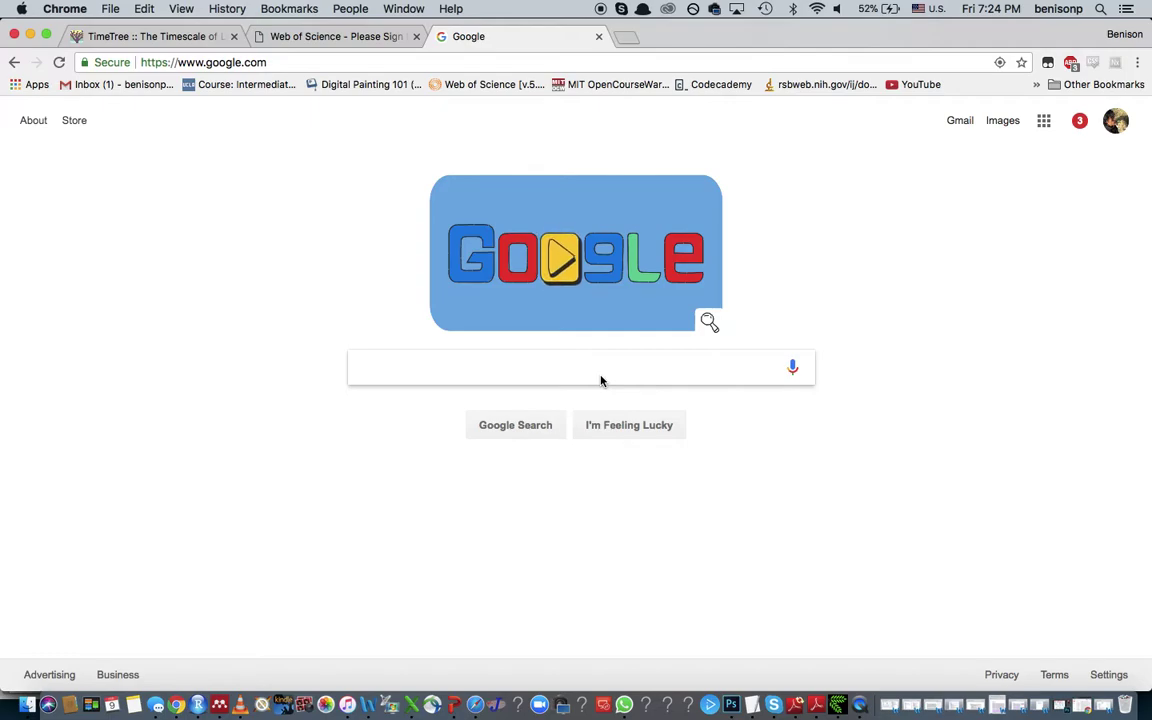
type("web")
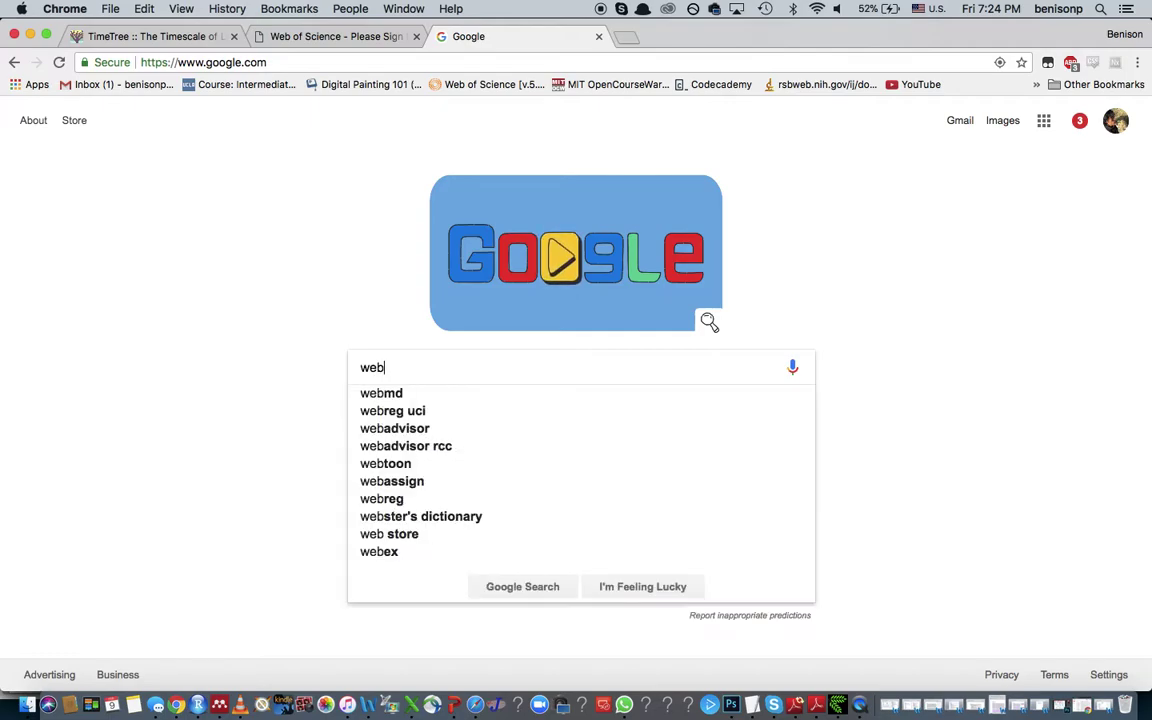
type(" of science")
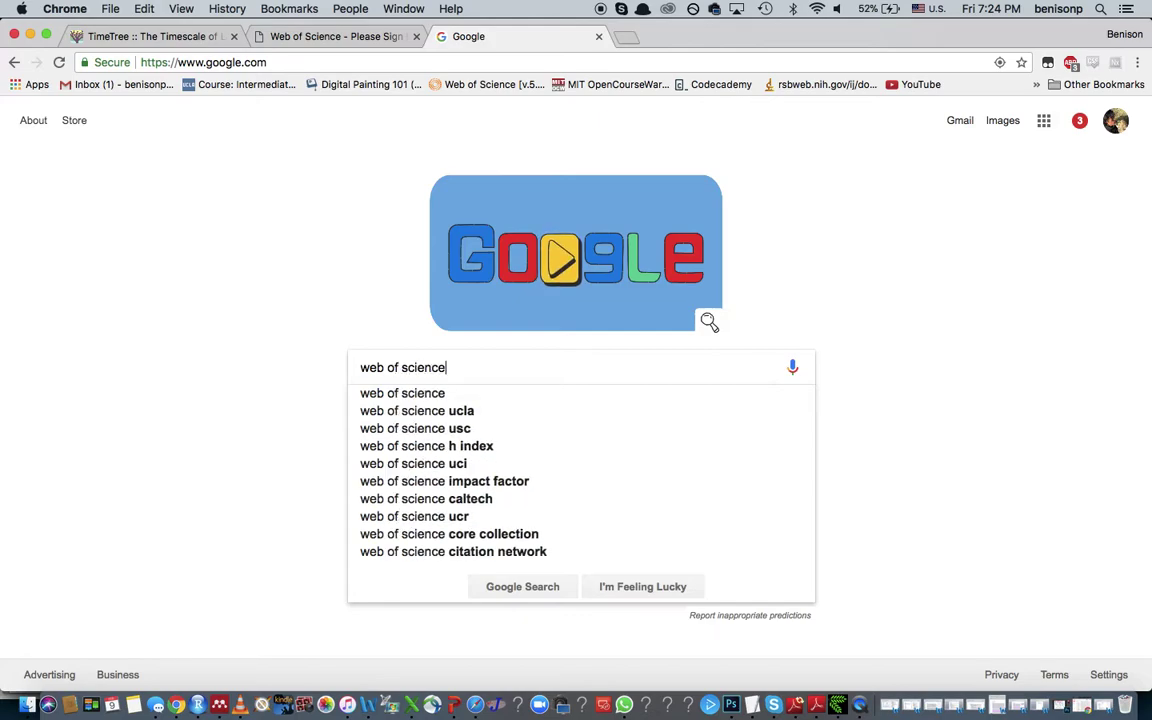
key("Return")
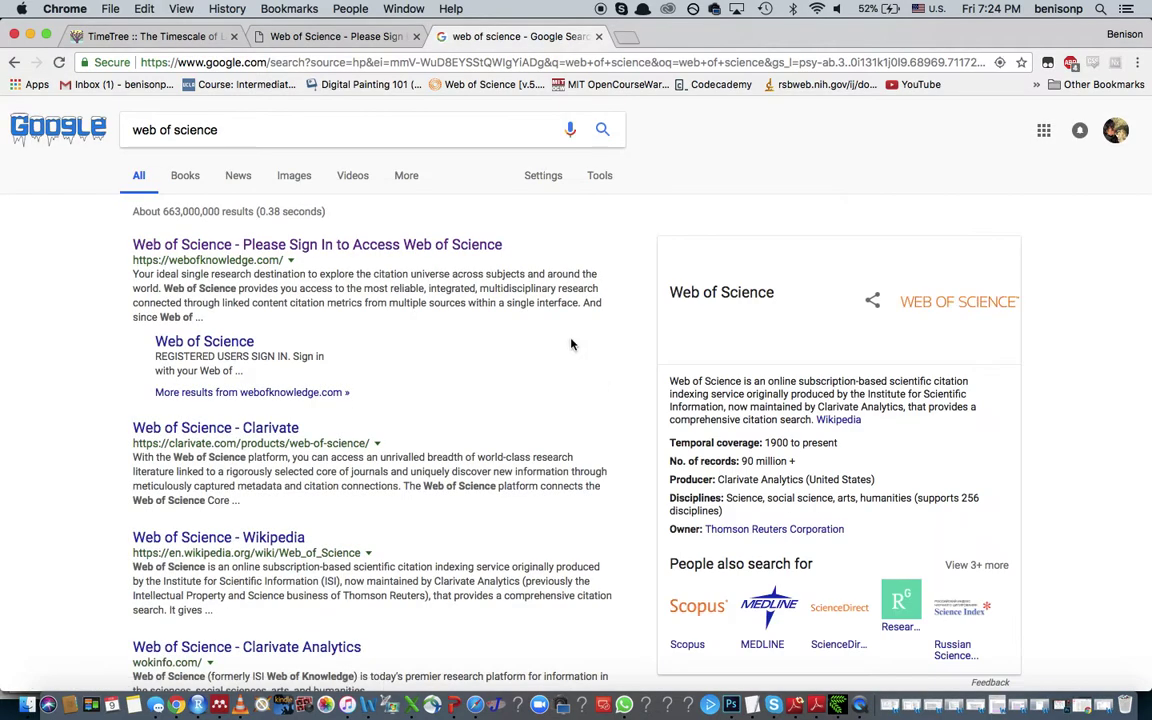
left_click(355, 244)
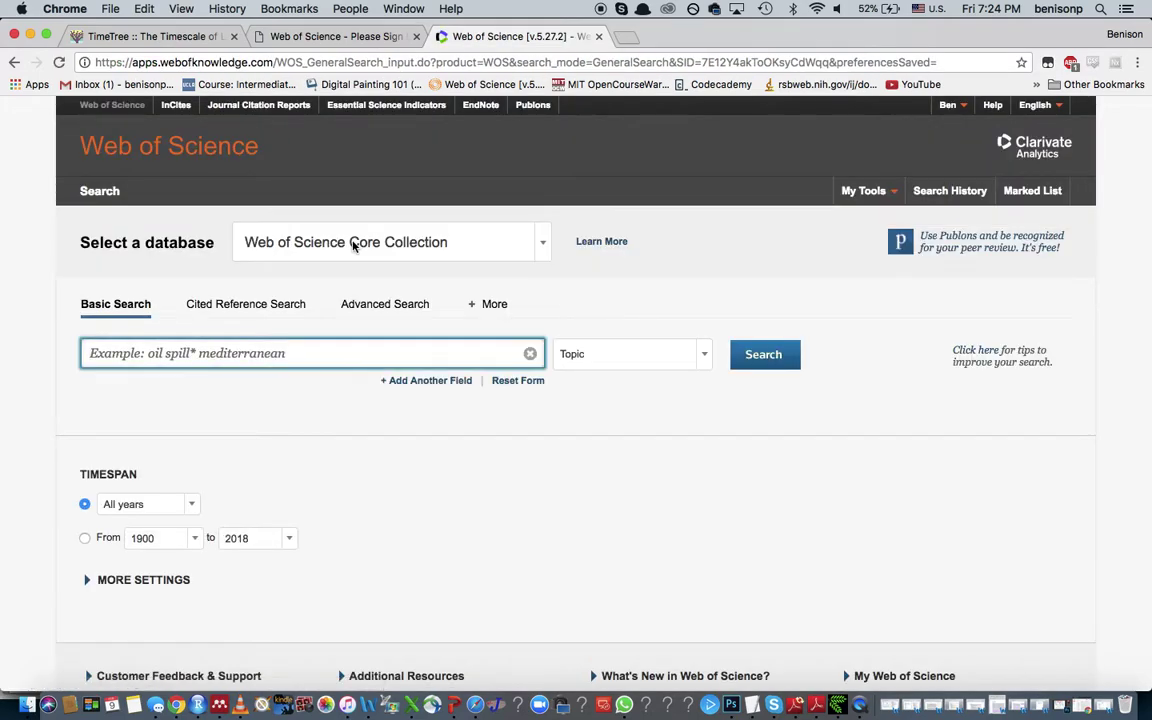
Step: Set the search database to Zoological Record
left_click(548, 252)
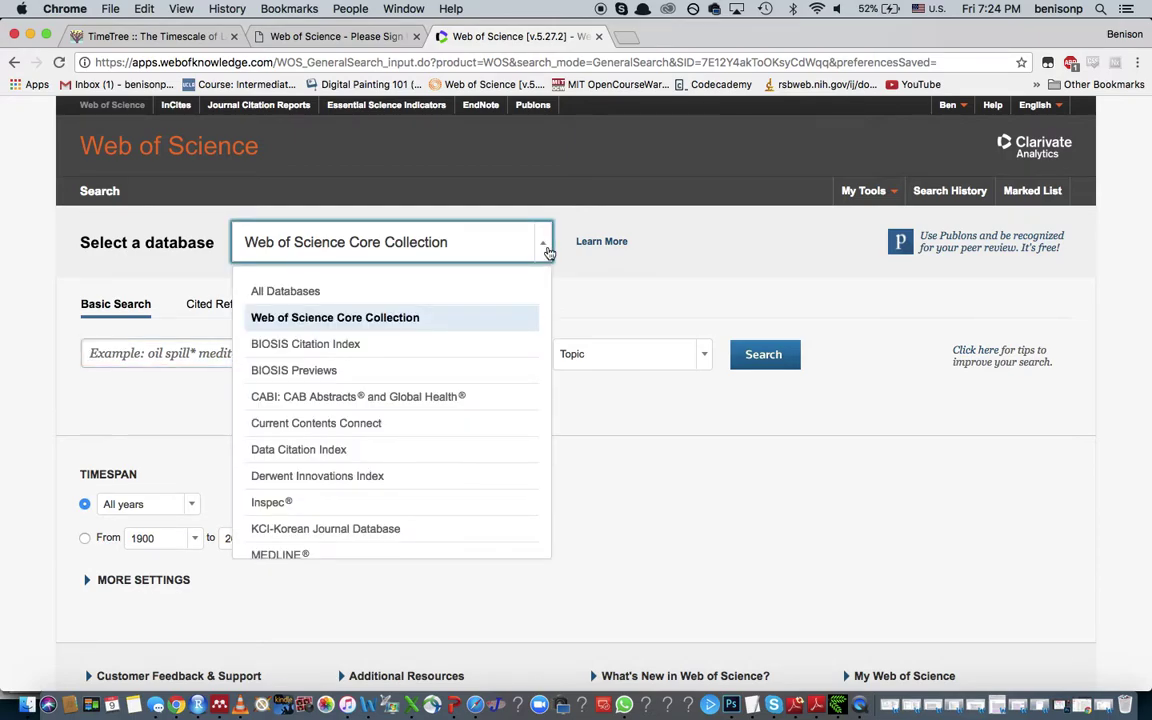
scroll(465, 378, "down", 3)
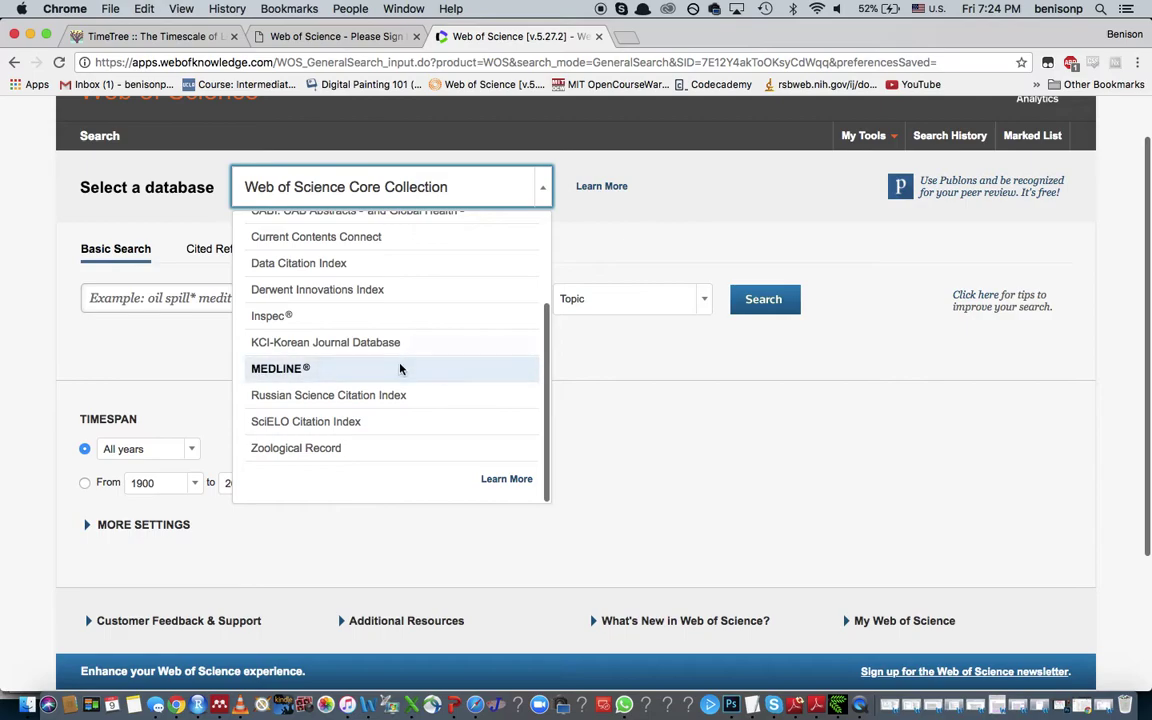
left_click(316, 448)
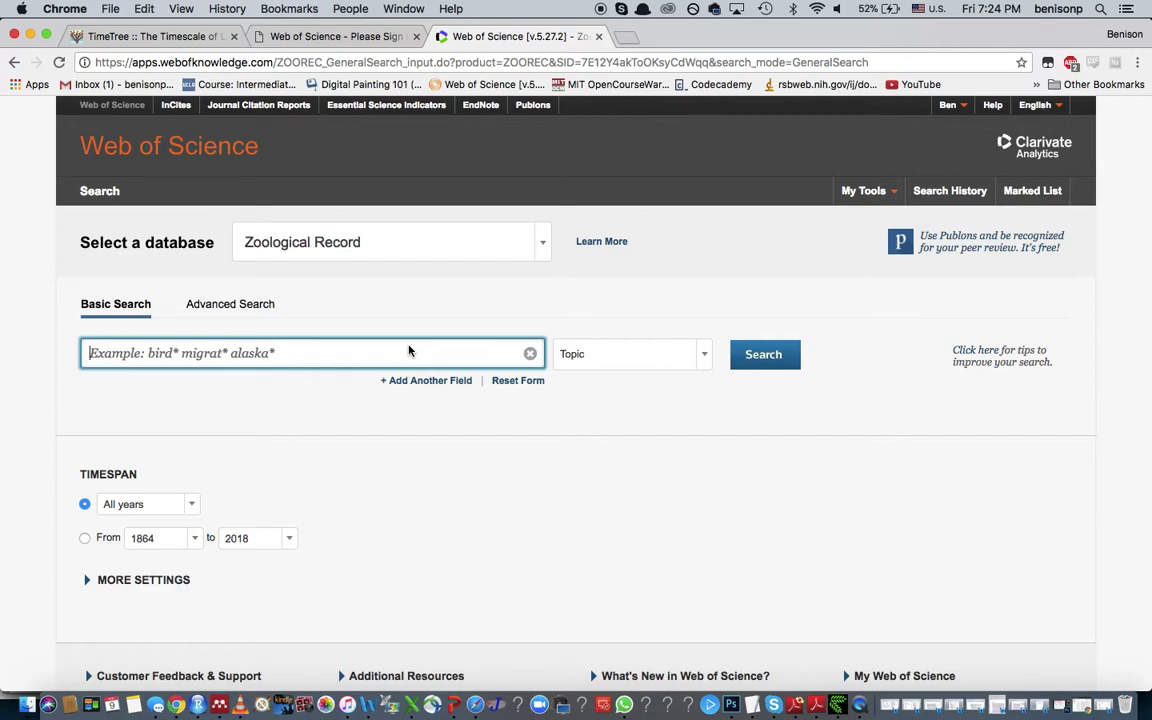
Step: Search the Zoological Record for the topic "lymphoma" and sort the records by relevance
type("lym")
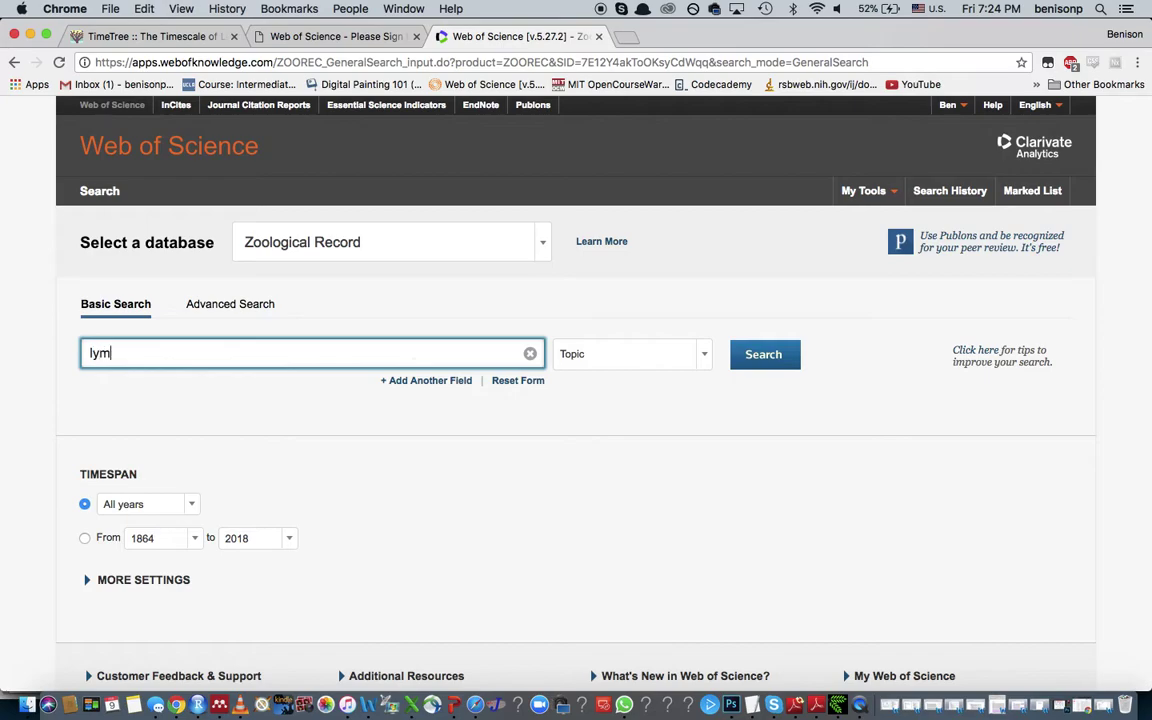
type("phoma")
left_click(792, 355)
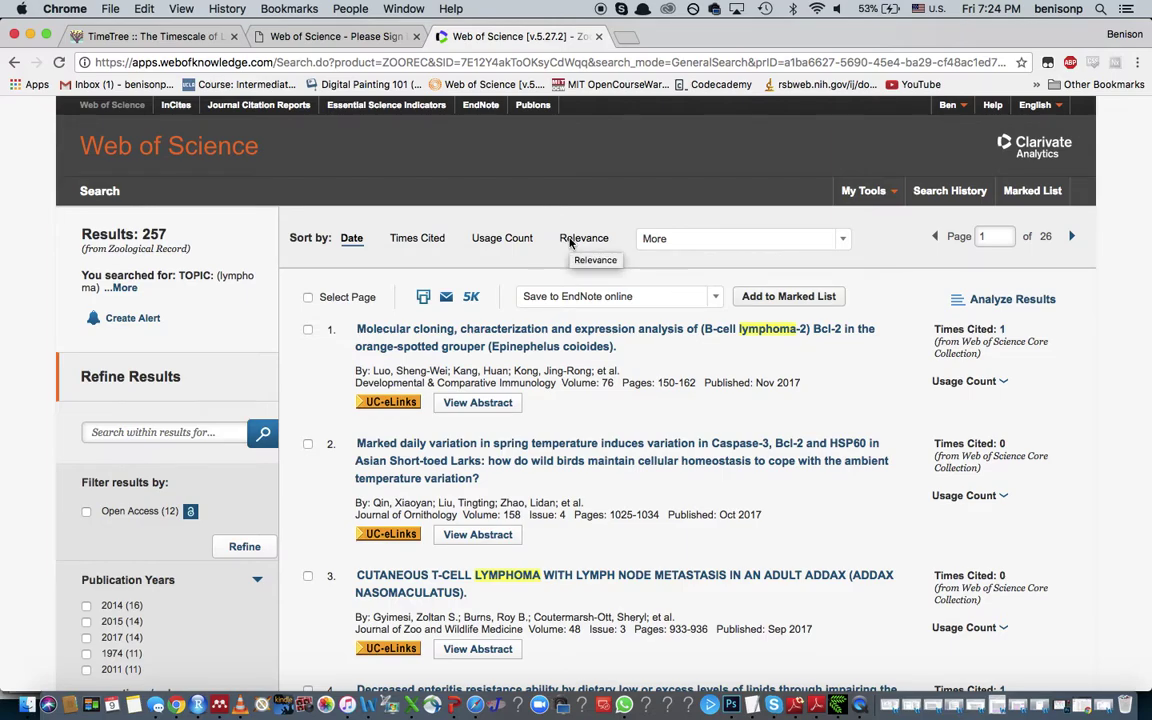
left_click(570, 241)
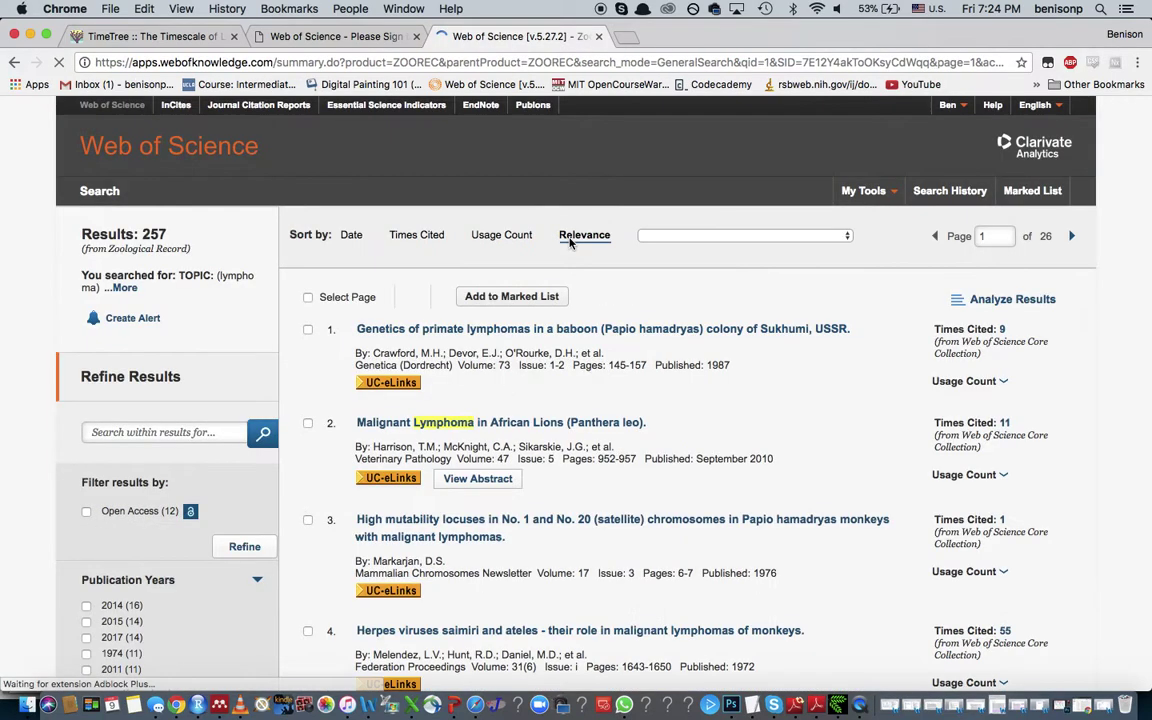
Step: Review the titles on the first page of relevance-sorted lymphoma records
scroll(650, 245, "down", 3)
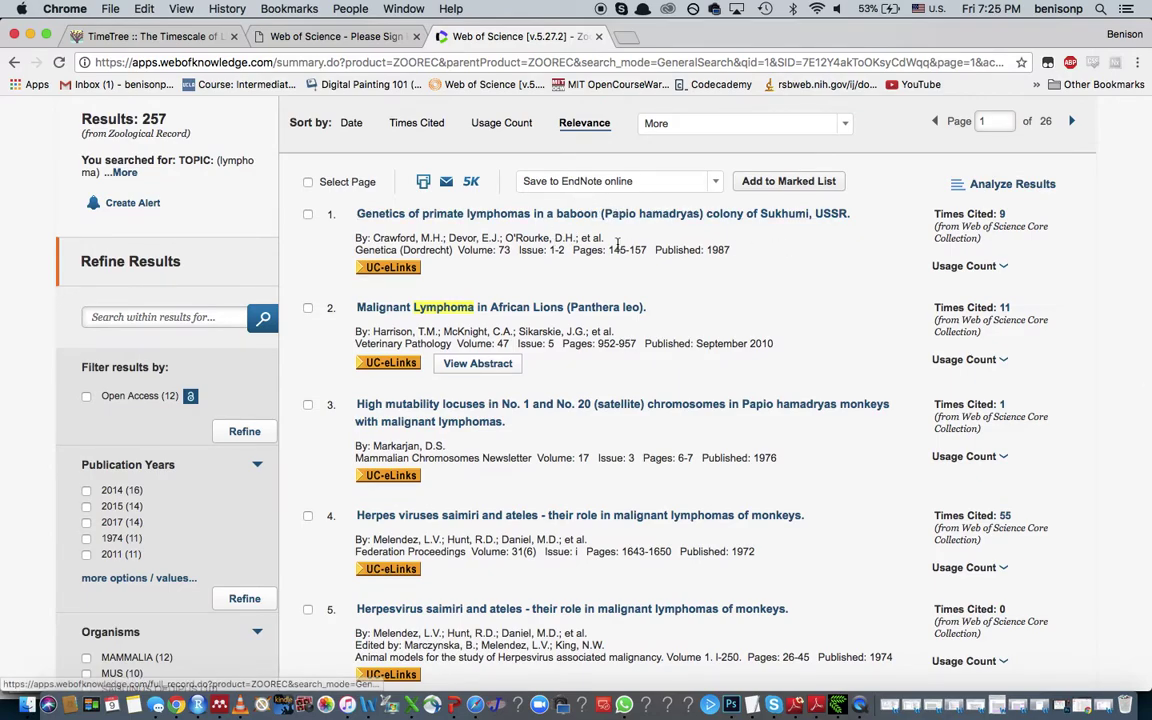
scroll(620, 310, "down", 2)
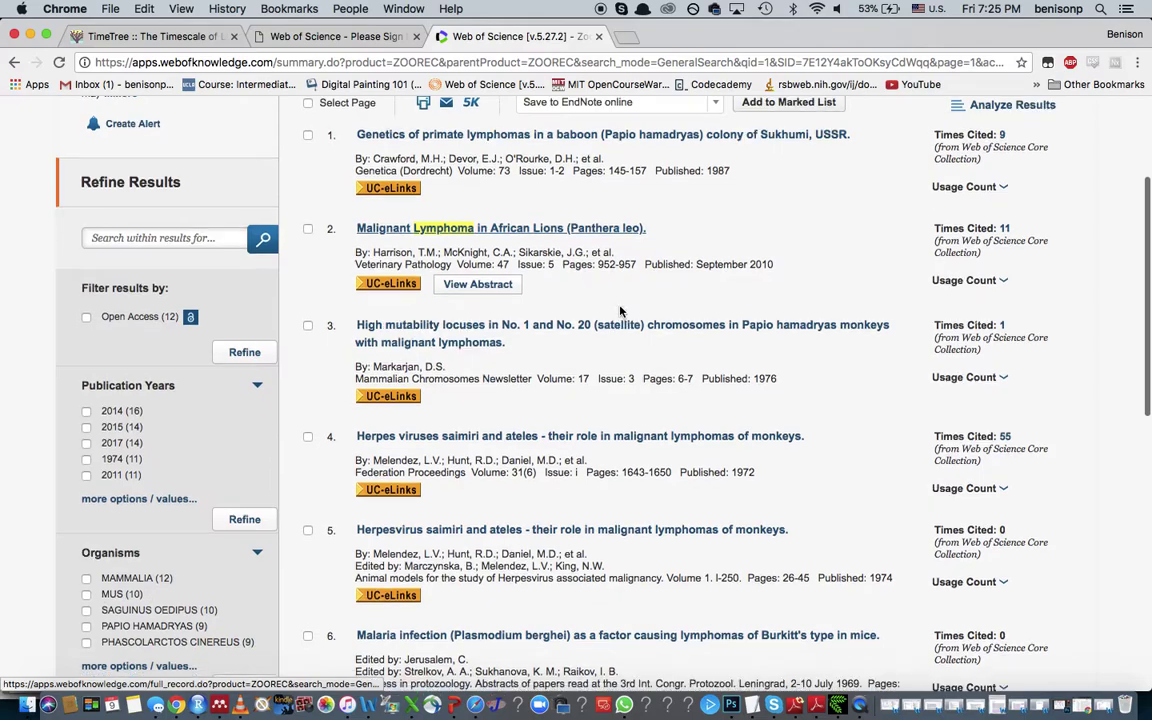
scroll(660, 342, "down", 5)
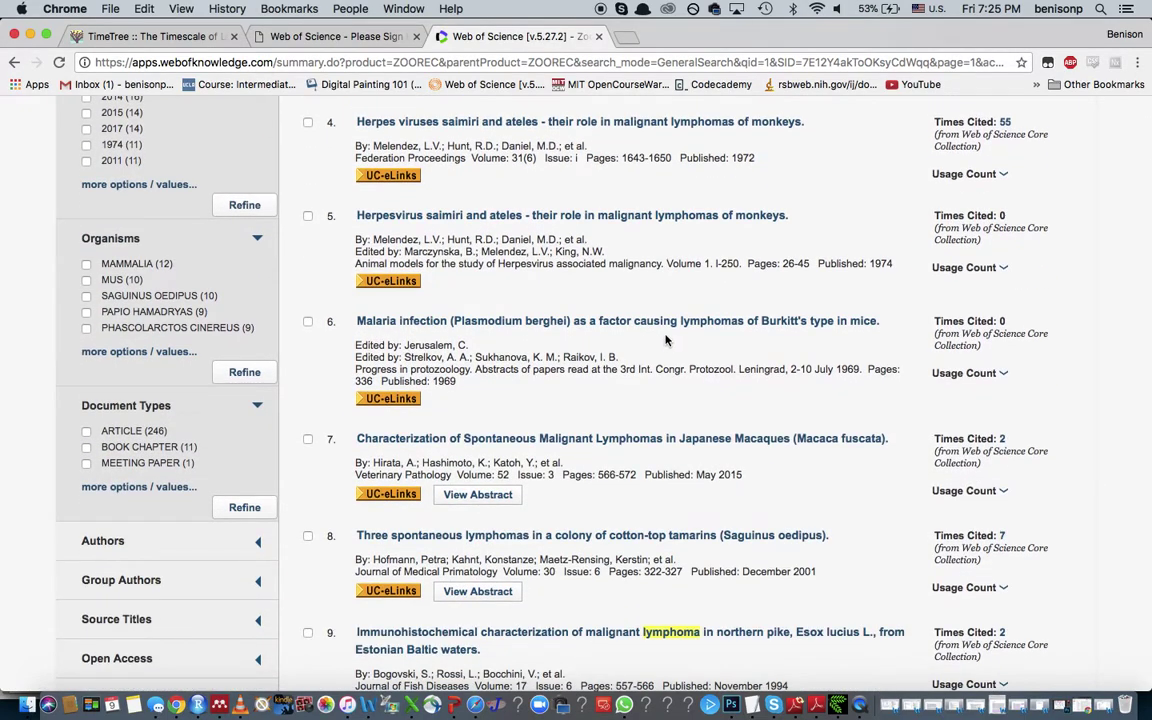
scroll(676, 321, "down", 5)
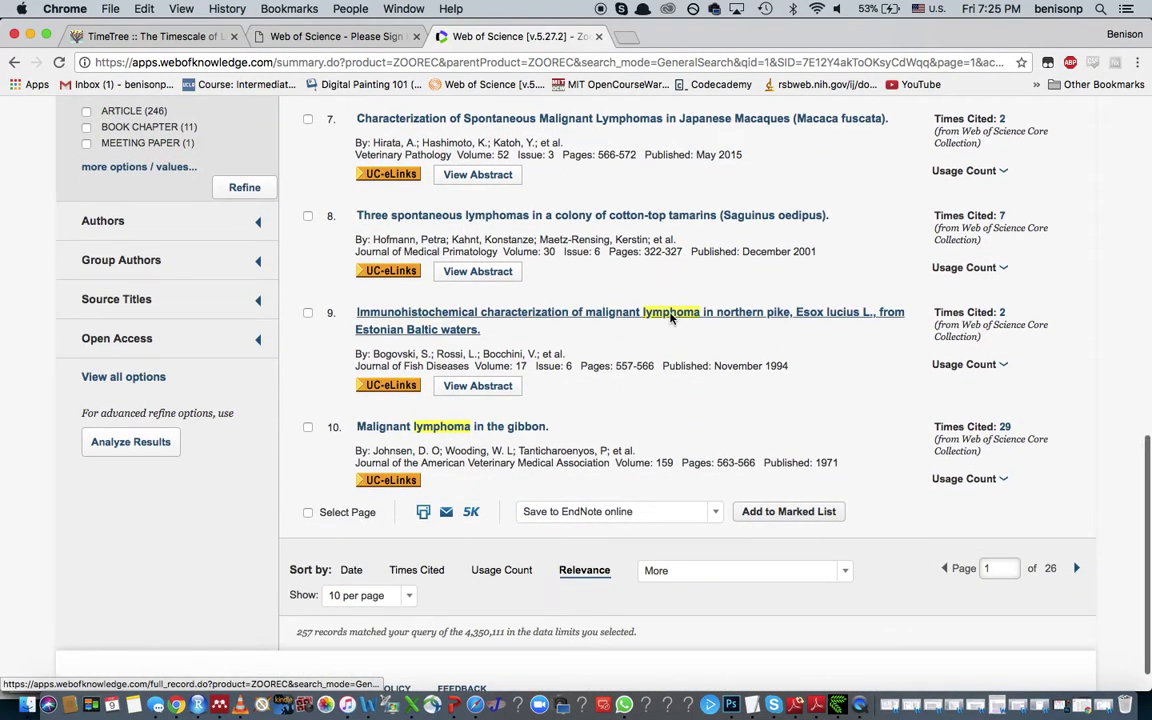
scroll(774, 398, "up", 8)
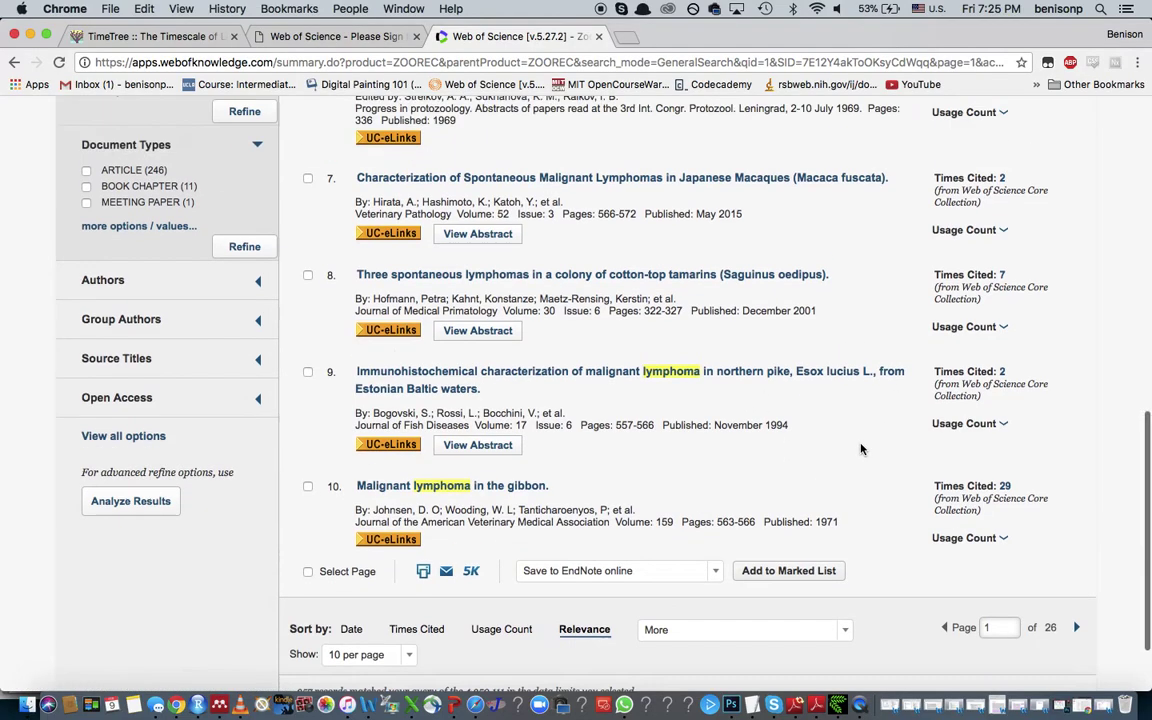
scroll(861, 449, "up", 5)
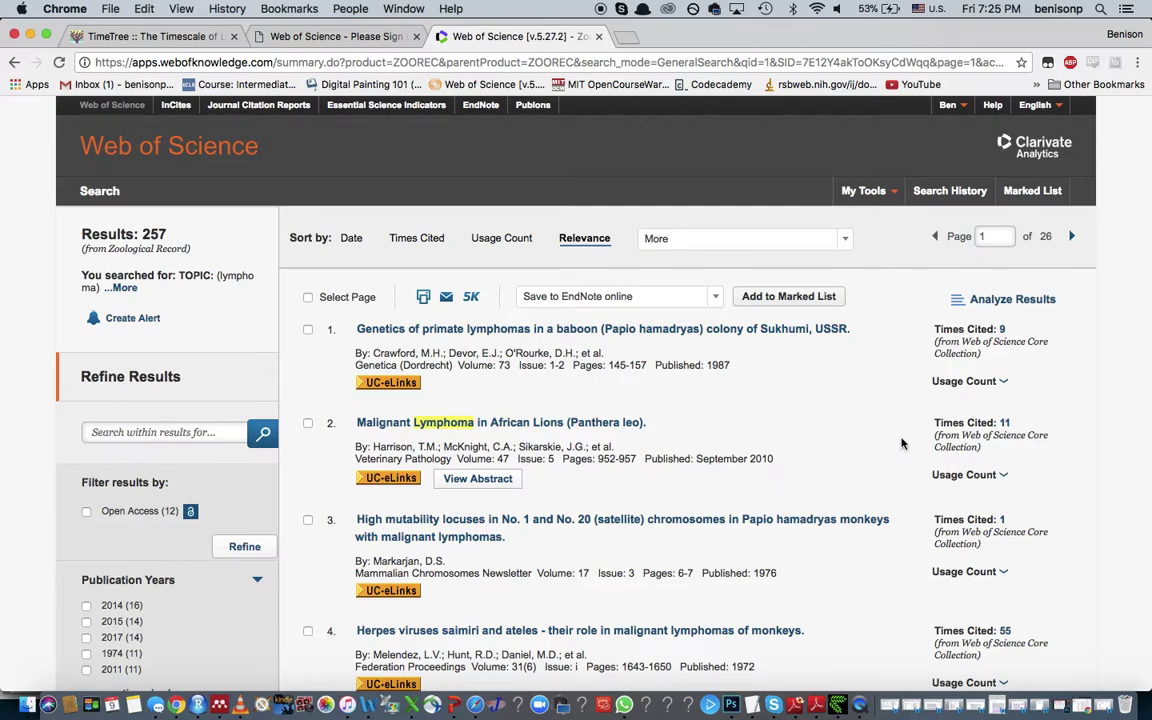
Step: Examine the articles citing "Malignant Lymphoma in African Lions (Panthera leo)" and return to the lymphoma results
left_click(1004, 423)
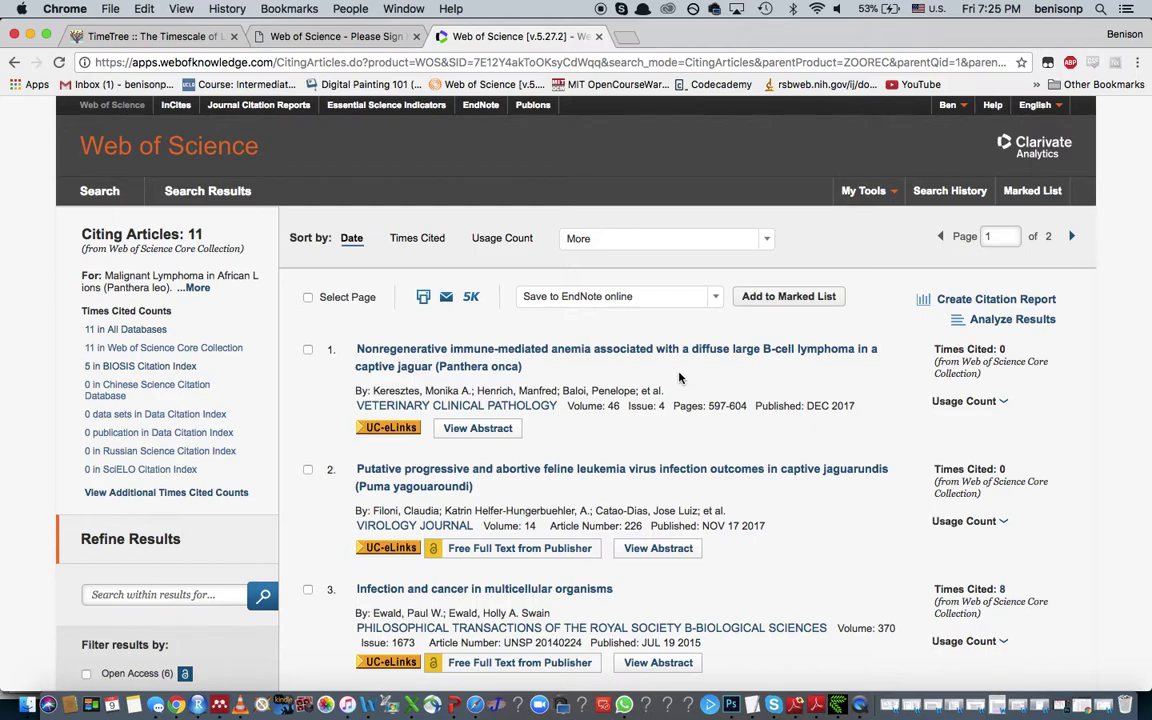
scroll(679, 377, "down", 2)
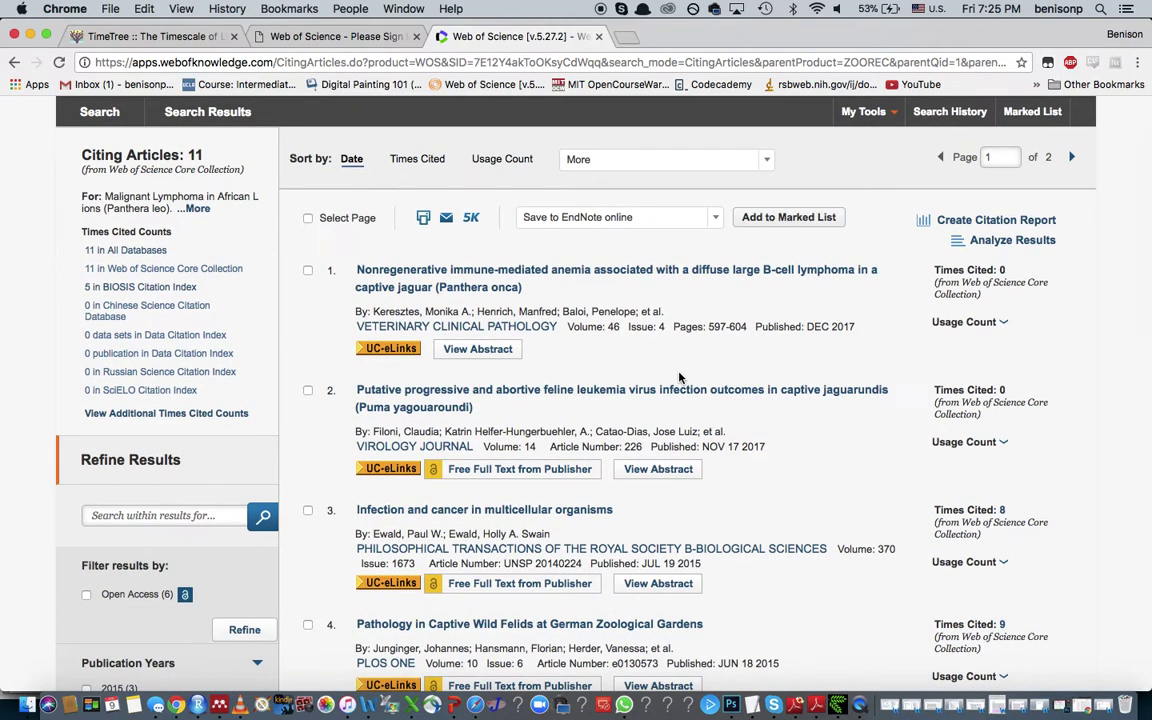
scroll(679, 377, "down", 2)
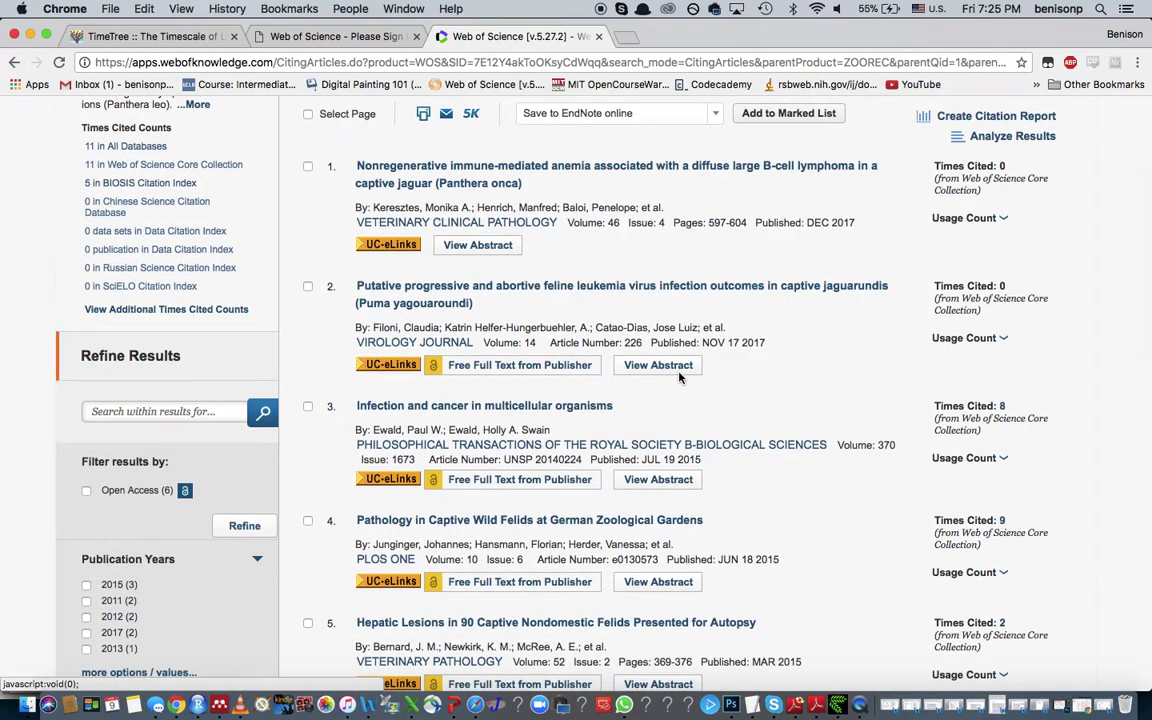
scroll(679, 377, "up", 4)
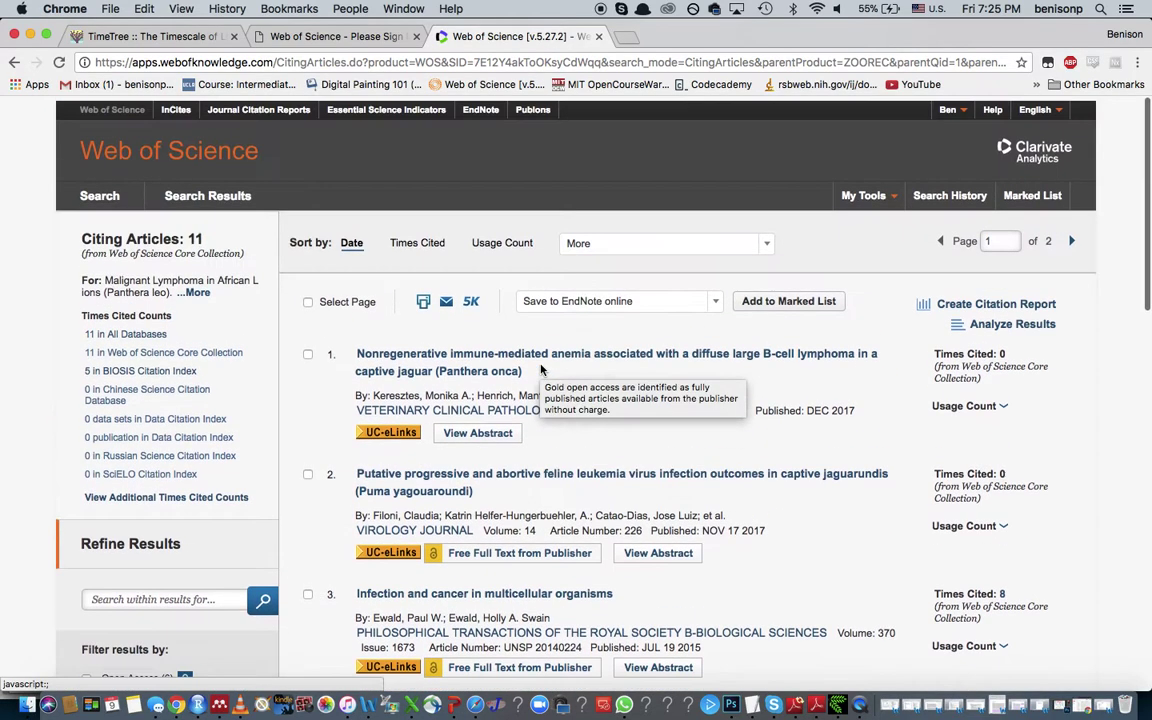
left_click(14, 62)
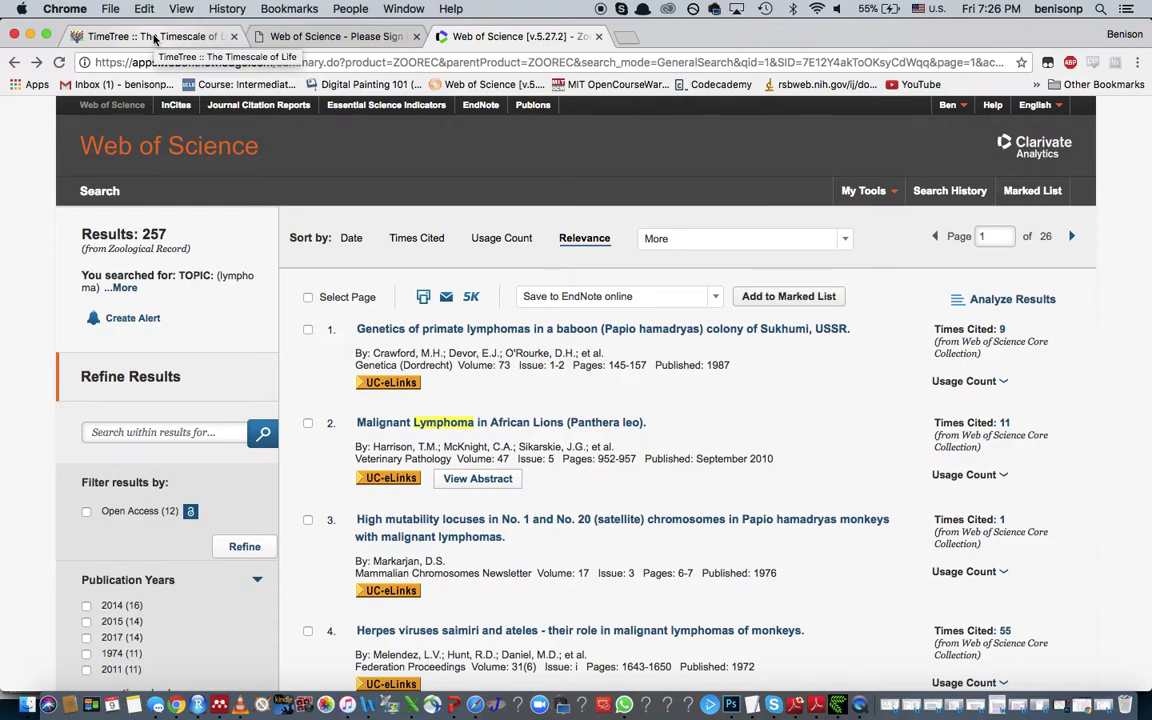
Step: Switch to the TimeTree site and review its Node Time, Timeline and Timetree search forms
left_click(155, 38)
scroll(609, 342, "up", 10)
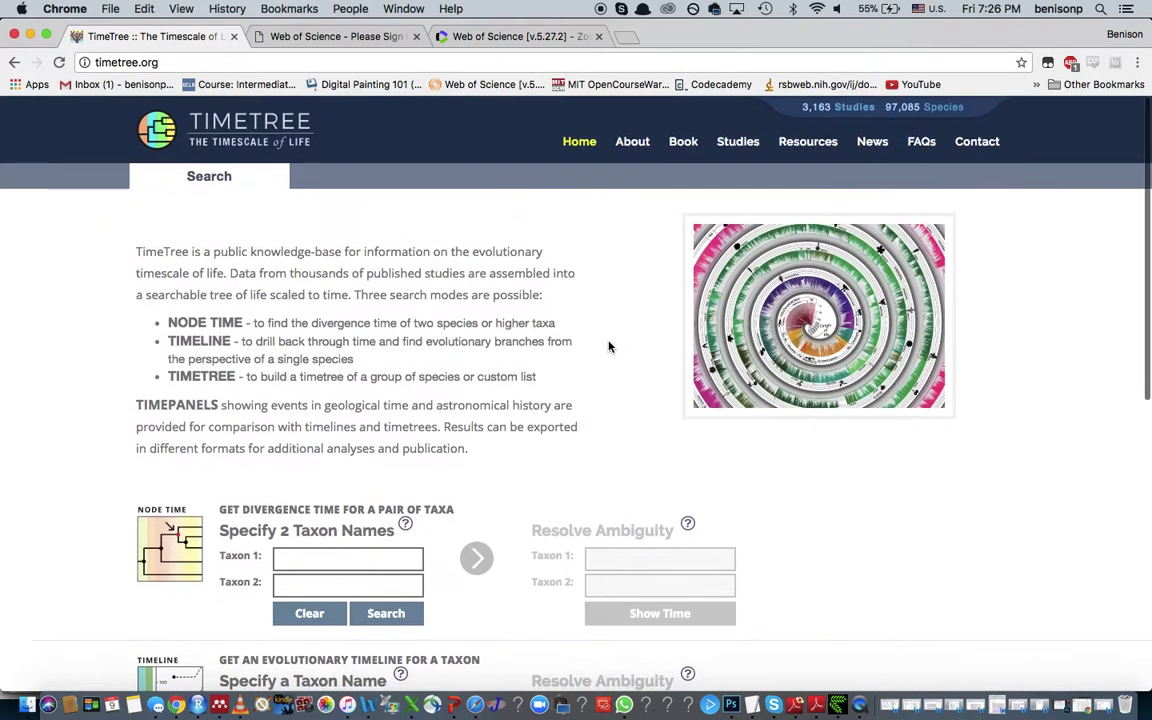
scroll(609, 347, "down", 1)
scroll(609, 347, "down", 5)
scroll(609, 347, "up", 2)
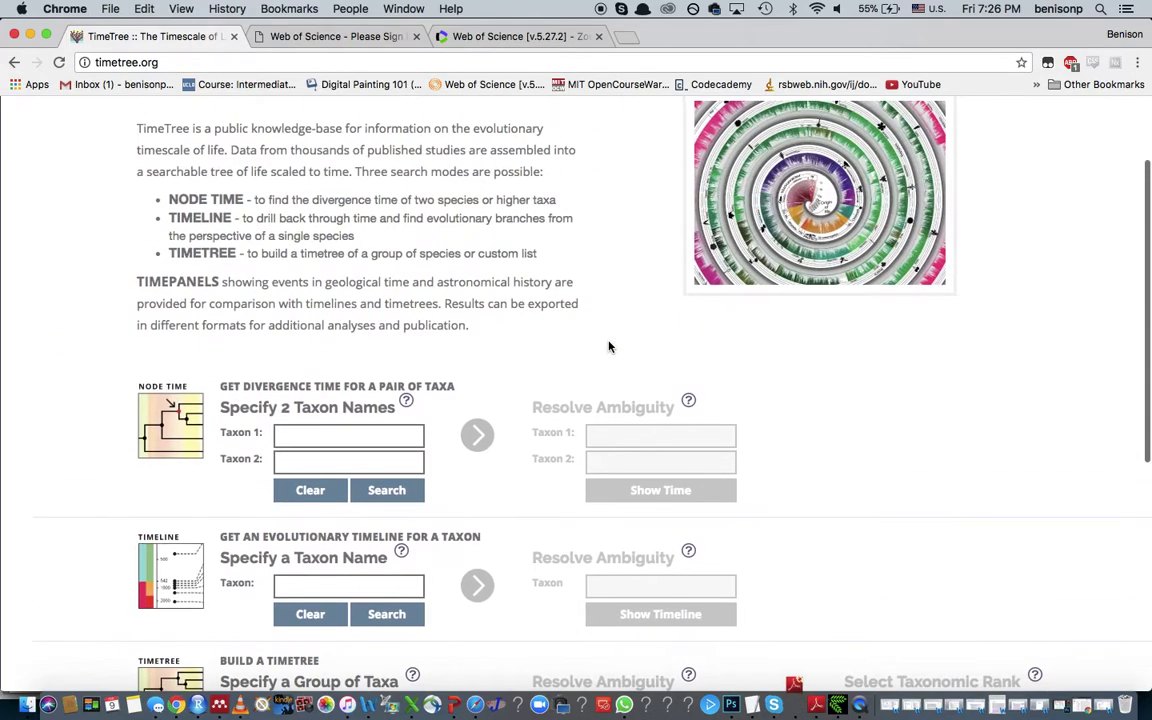
scroll(609, 347, "down", 4)
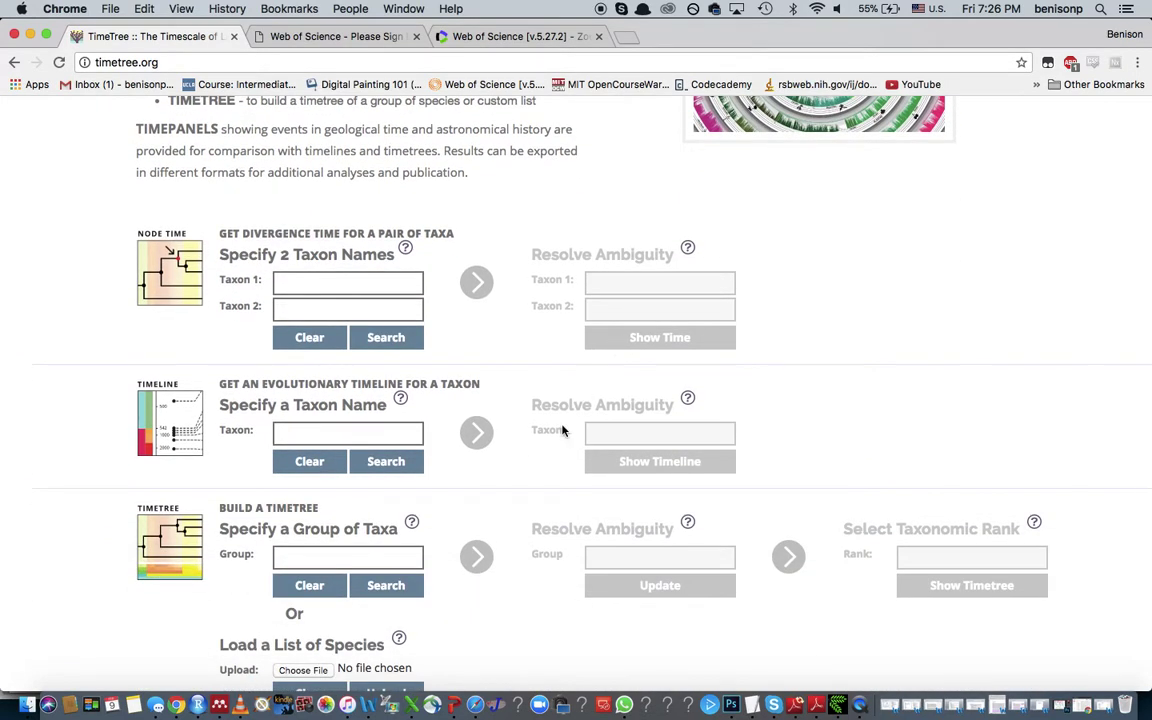
scroll(491, 411, "down", 5)
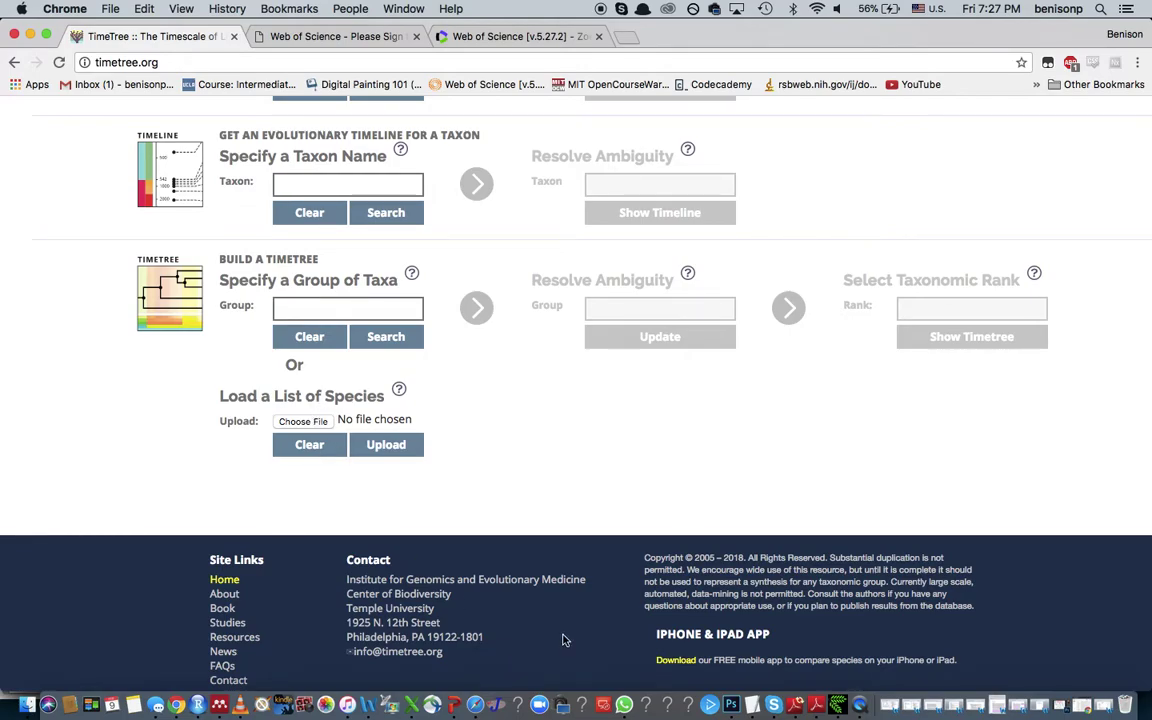
Step: Check the species list in Cat.txt in Word and return to TimeTree in Chrome
left_click(368, 706)
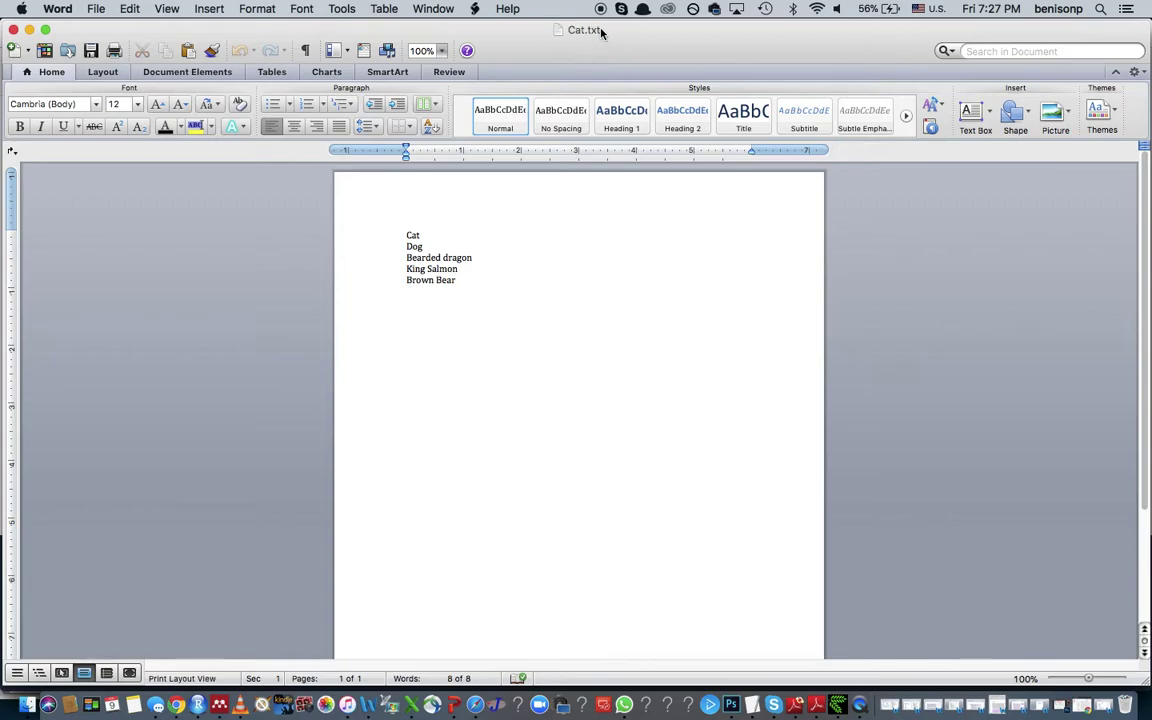
left_click(475, 705)
left_click(177, 706)
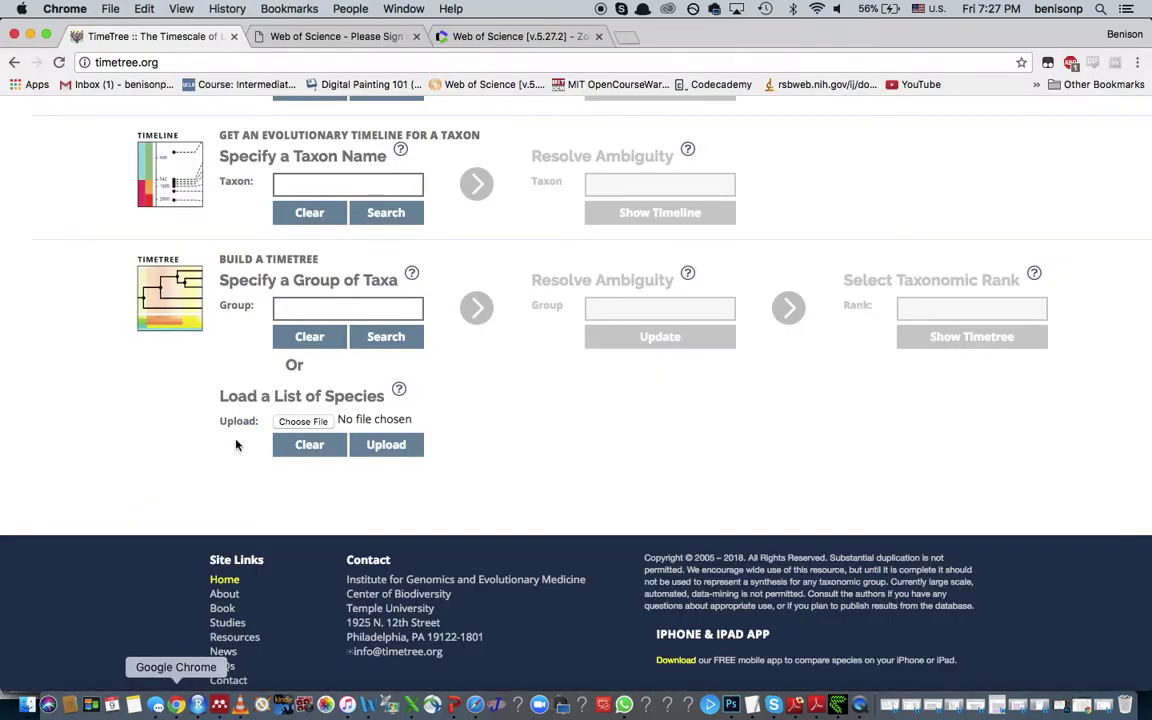
Step: Build a timetree by uploading Cat.txt from the Documents folder as the list of species
left_click(318, 422)
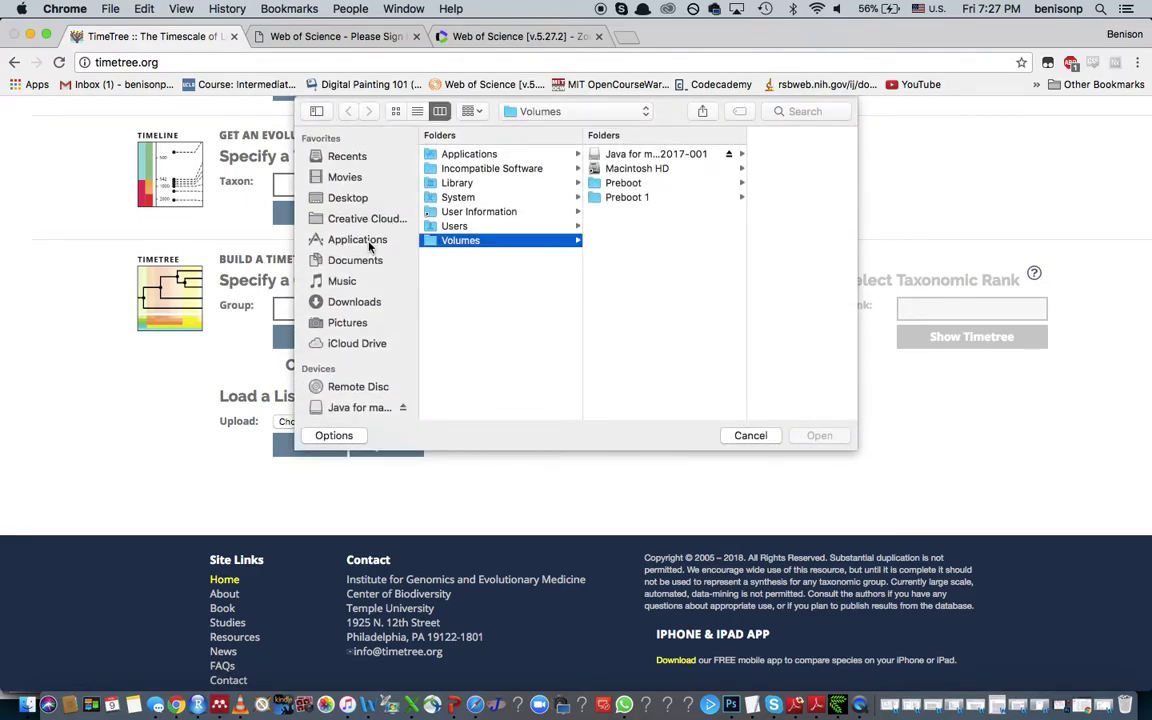
left_click(368, 260)
scroll(532, 256, "down", 10)
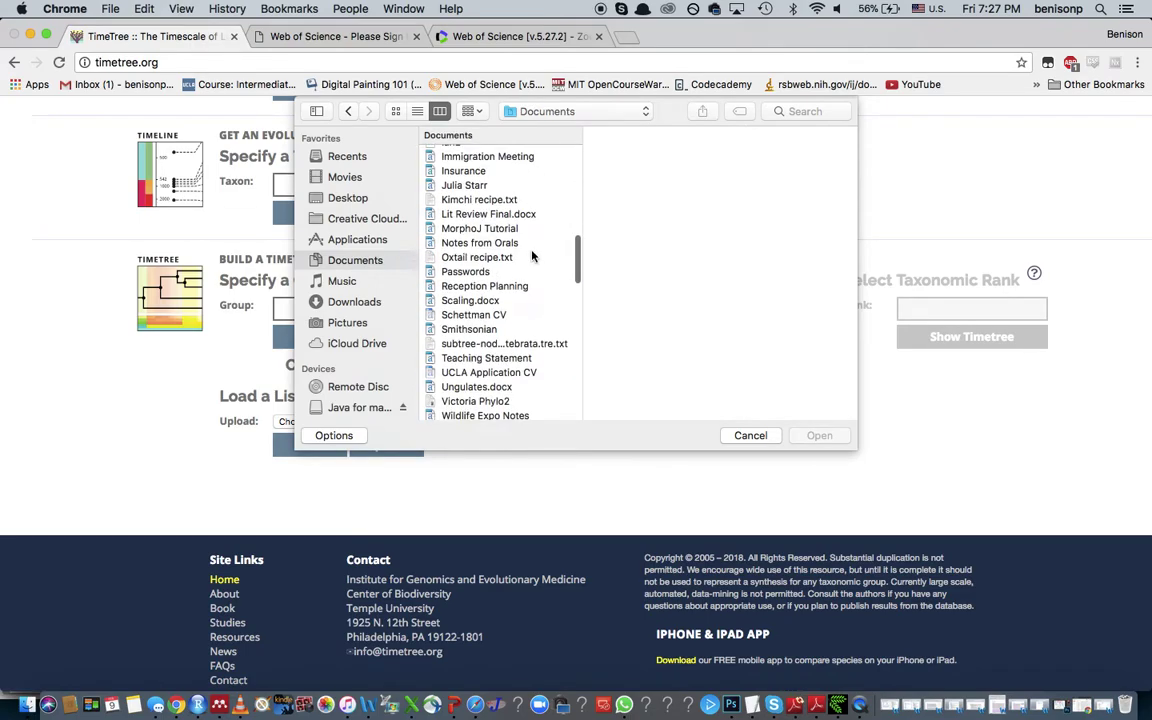
scroll(532, 256, "up", 3)
scroll(532, 256, "up", 5)
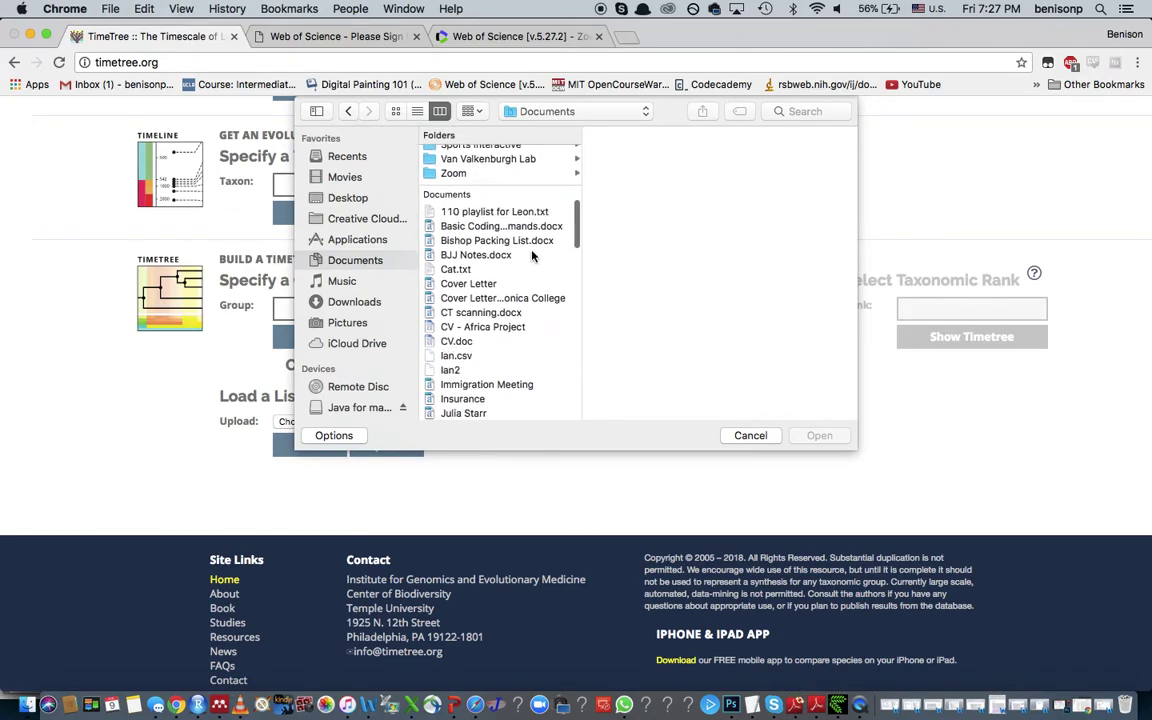
left_click(470, 242)
double_click(470, 242)
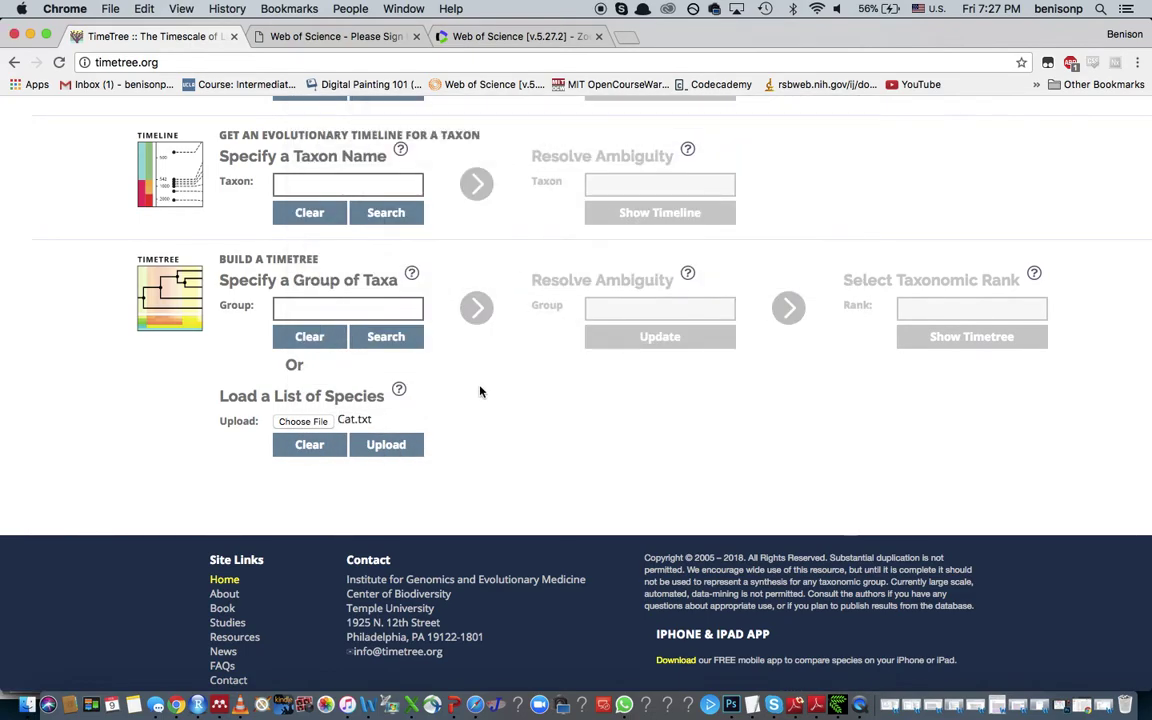
left_click(404, 448)
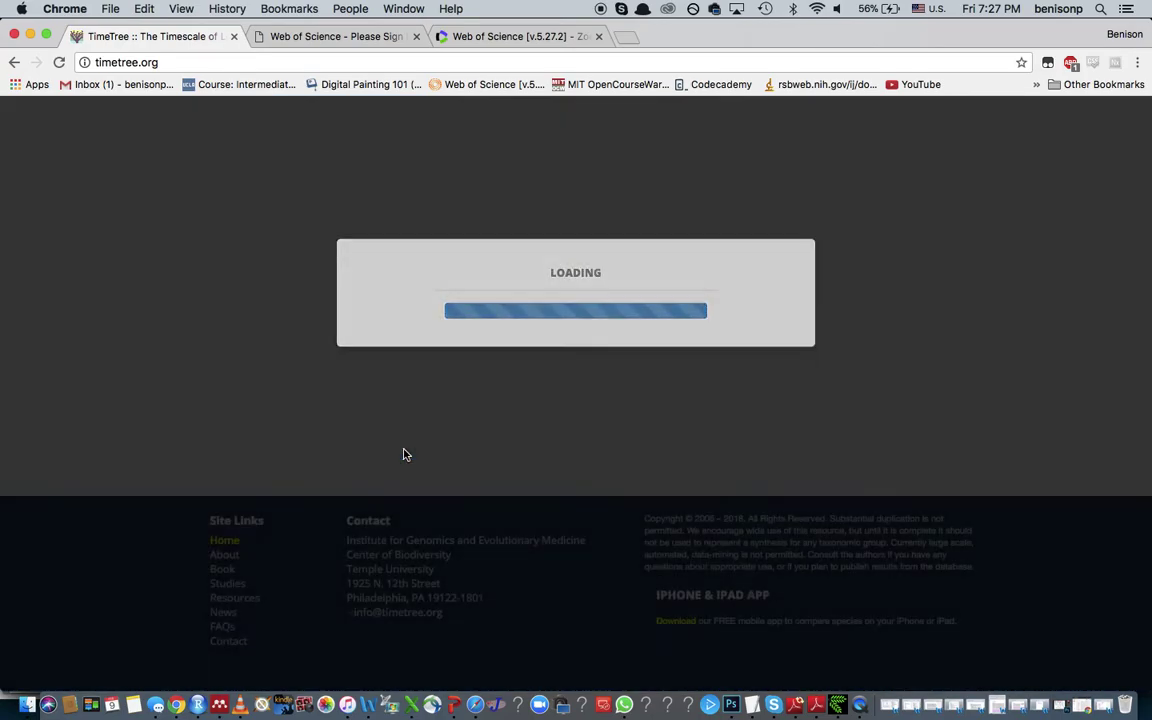
Step: Show the unresolved species names for the generated timetree
scroll(987, 287, "up", 5)
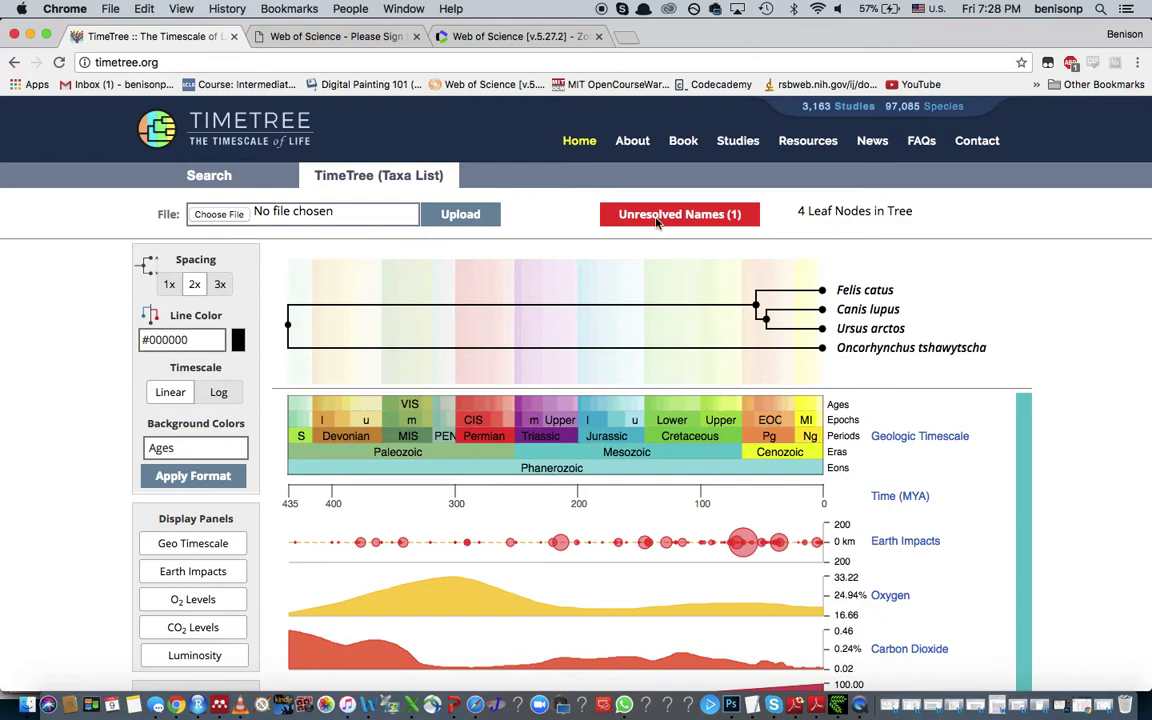
left_click(714, 216)
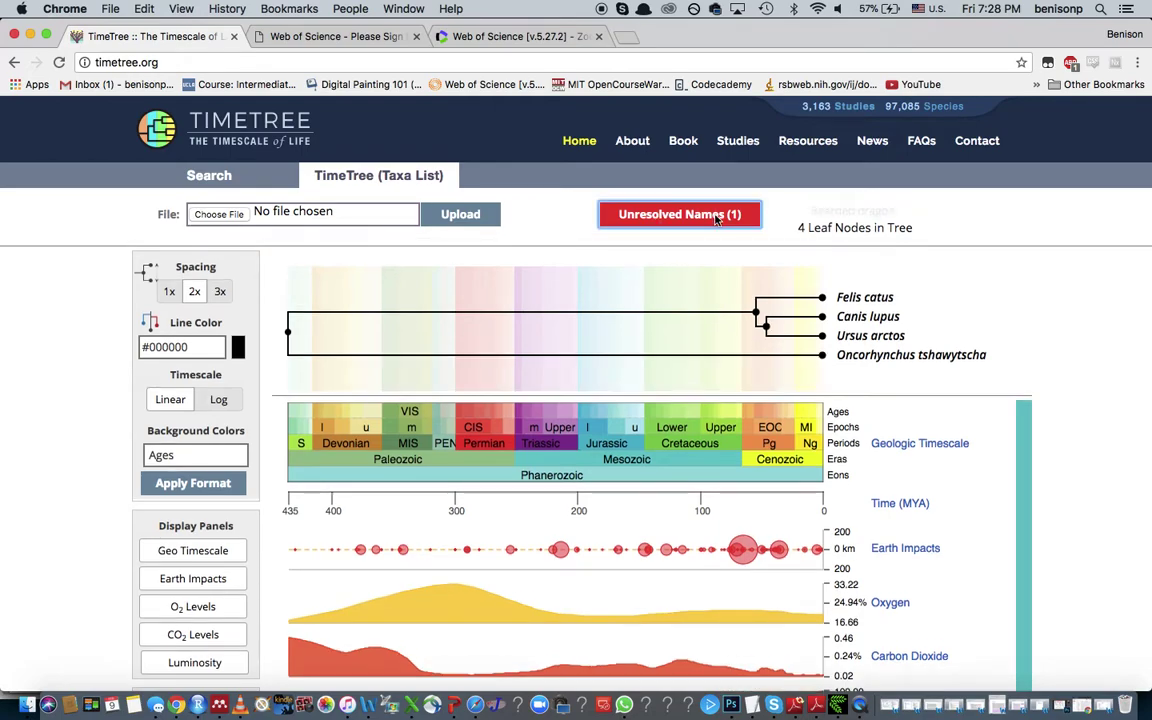